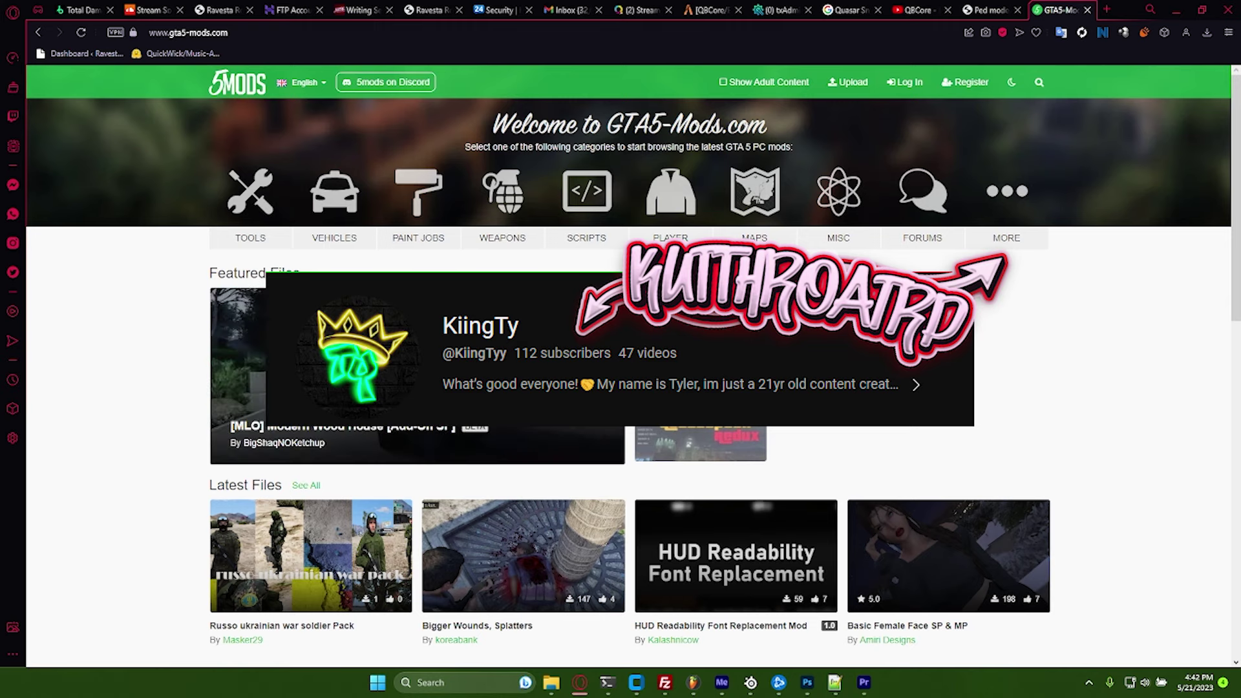
Open the Maps category and search the GTA 5 mods for "fivem".
{"action": "left_click", "coordinate": [754, 238]}
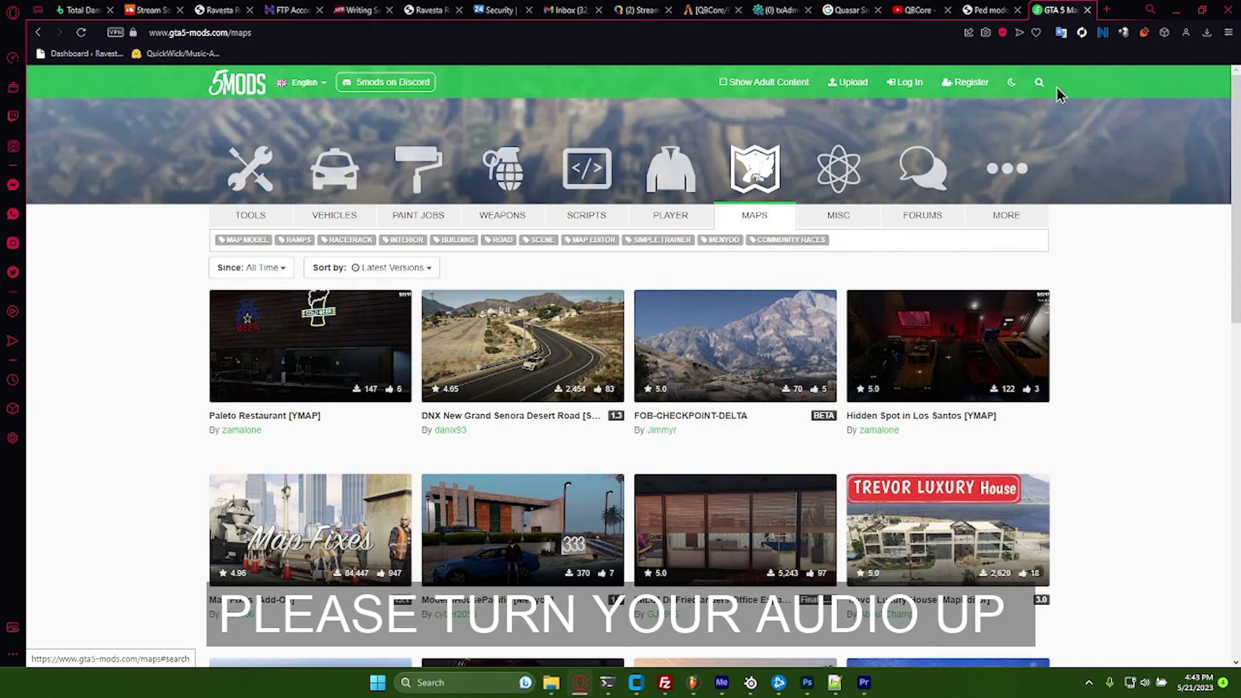
{"action": "left_click", "coordinate": [1039, 83]}
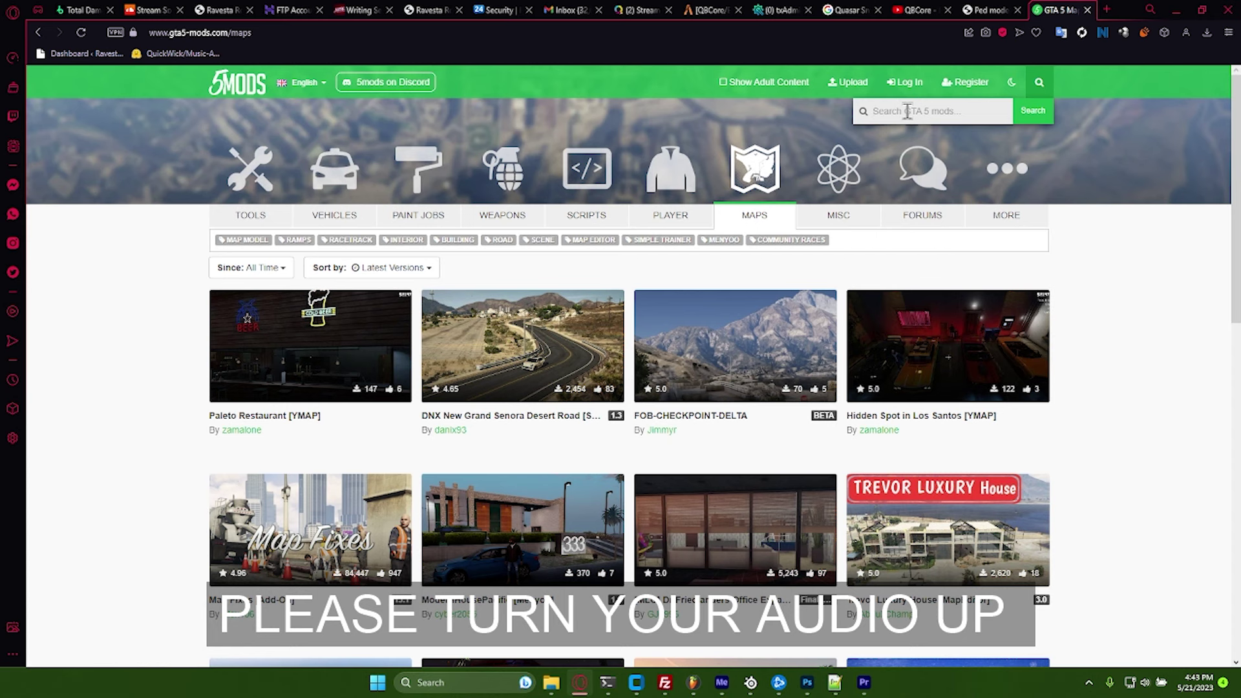
{"action": "type", "text": "fivem"}
{"action": "key", "text": "Return"}
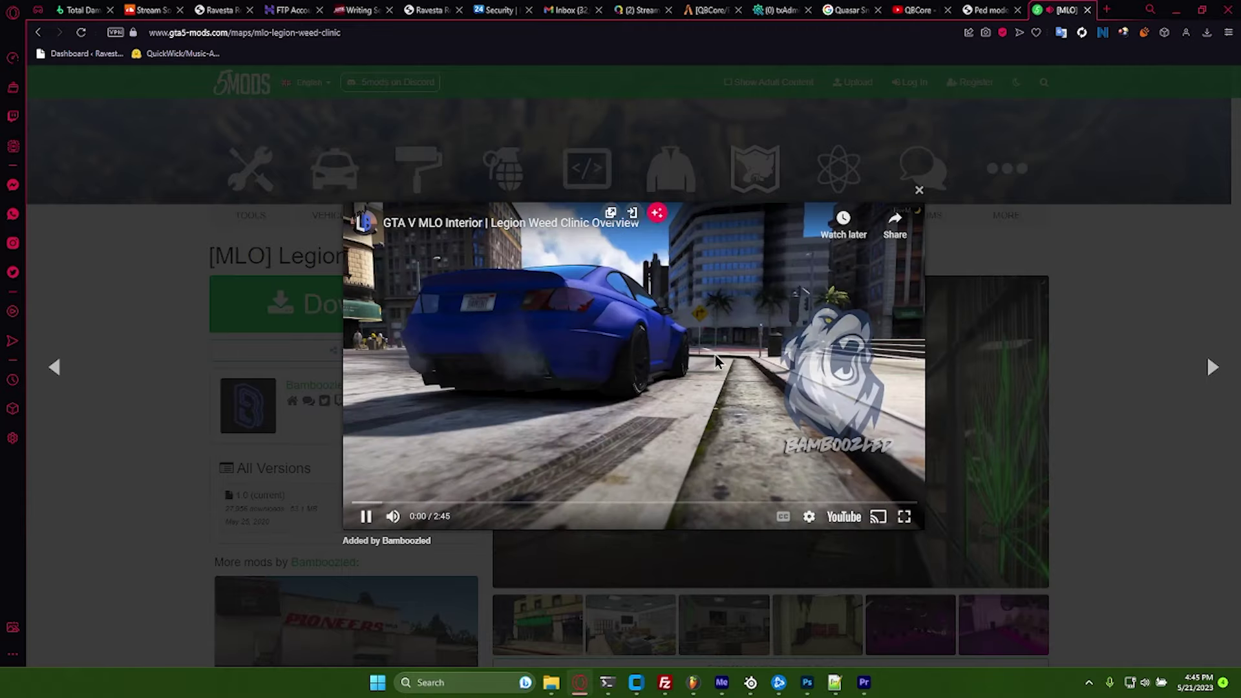
Leave the overview video and reopen the [MLO] Legion Weed Clinic Interior mod page to review its title and description.
{"action": "left_click", "coordinate": [716, 360]}
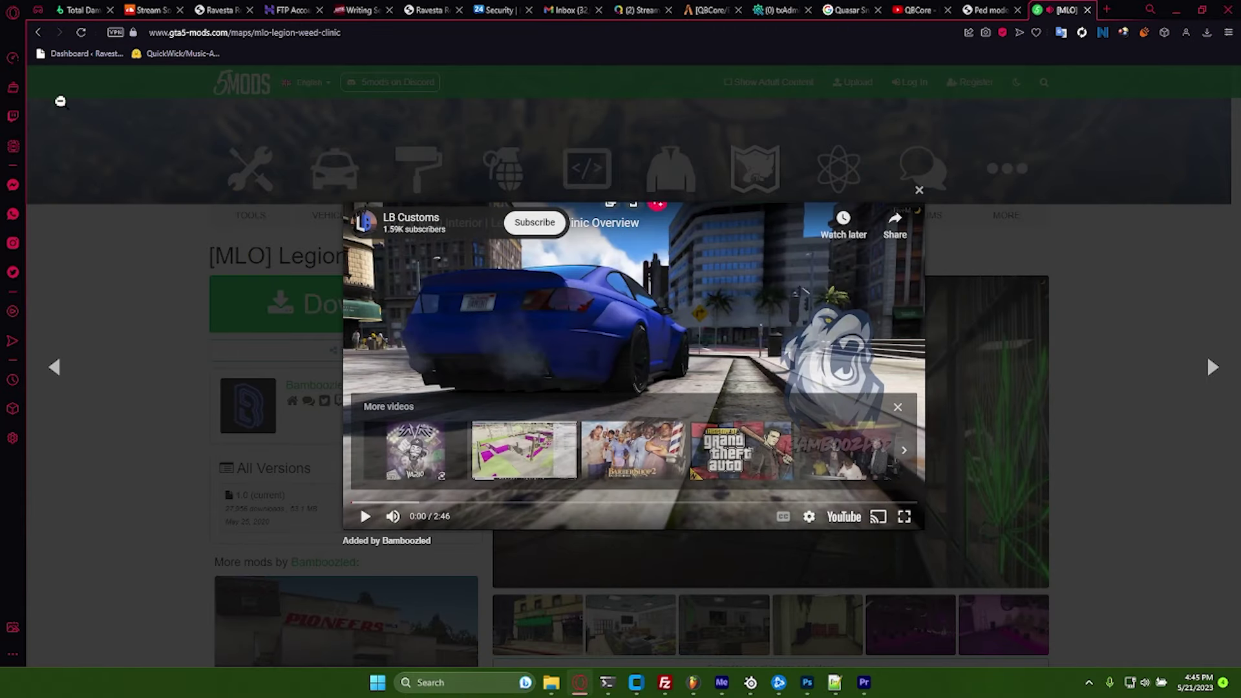
{"action": "left_click", "coordinate": [38, 32]}
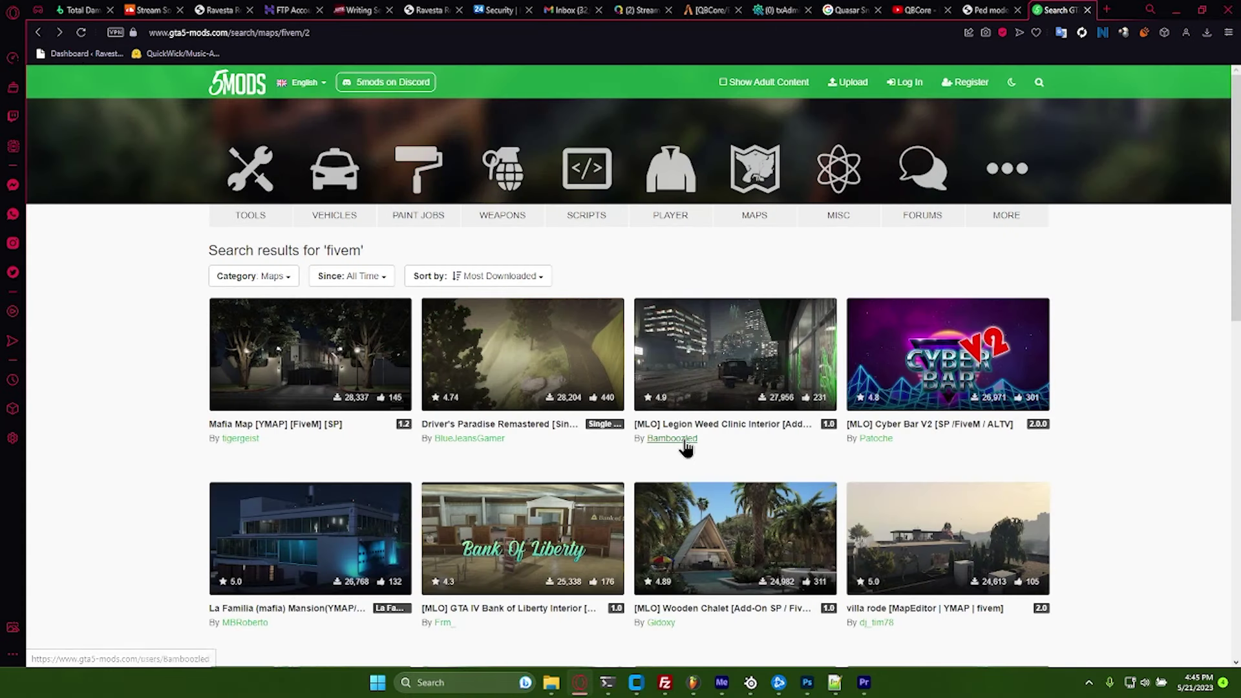
{"action": "left_click", "coordinate": [643, 360]}
{"action": "left_click_drag", "start_coordinate": [564, 185], "coordinate": [772, 192]}
{"action": "double_click", "coordinate": [672, 190]}
{"action": "scroll", "coordinate": [476, 324], "scroll_direction": "down", "scroll_amount": 7}
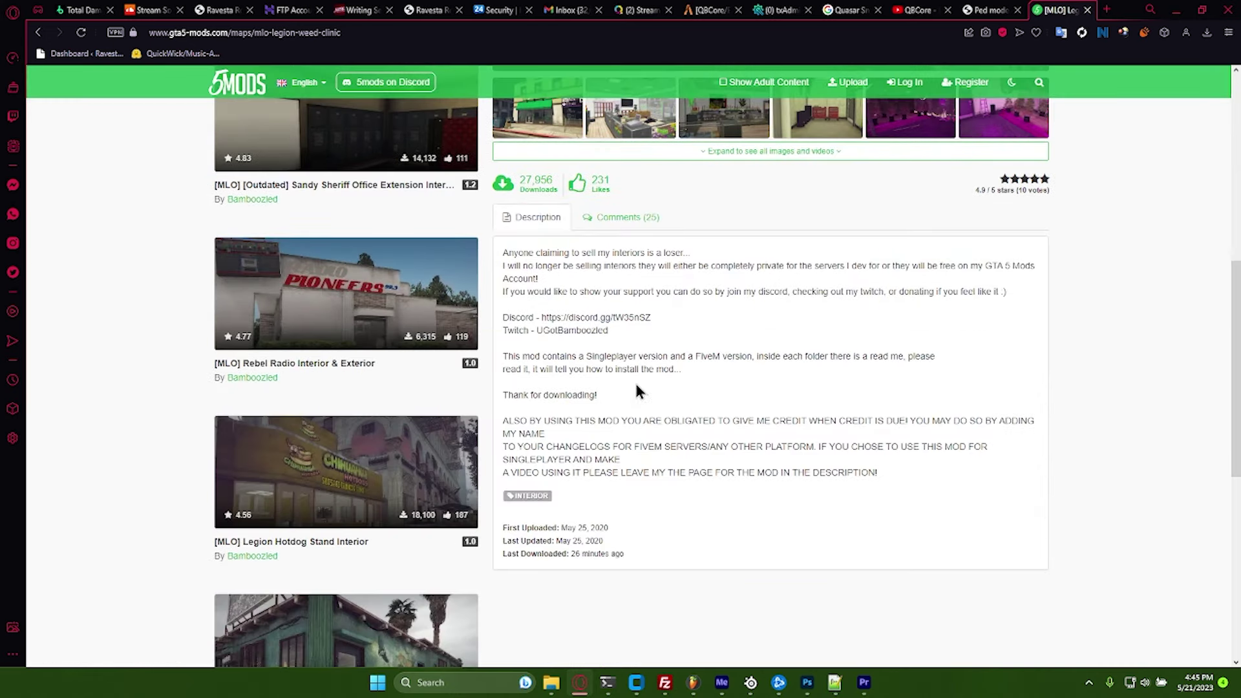
{"action": "scroll", "coordinate": [646, 310], "scroll_direction": "up", "scroll_amount": 7}
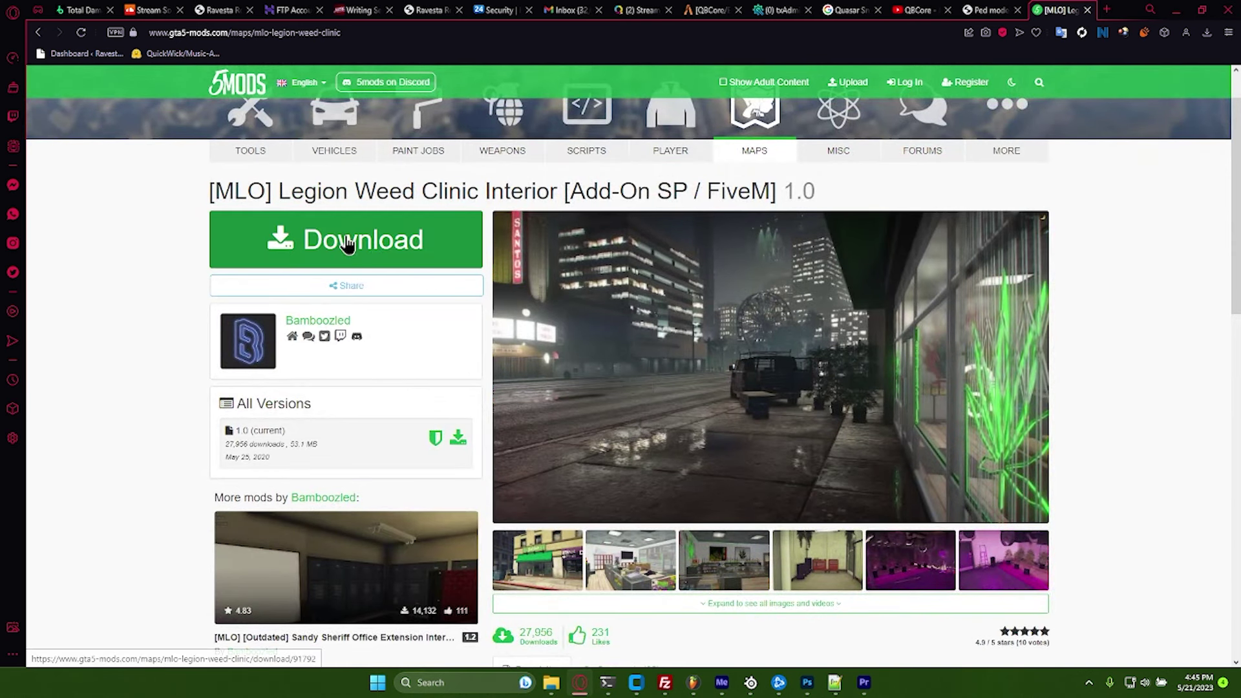
Download the Legion Weed Clinic Interior archive and extract its Legion Weed Shop folder to Documents.
{"action": "left_click", "coordinate": [326, 242]}
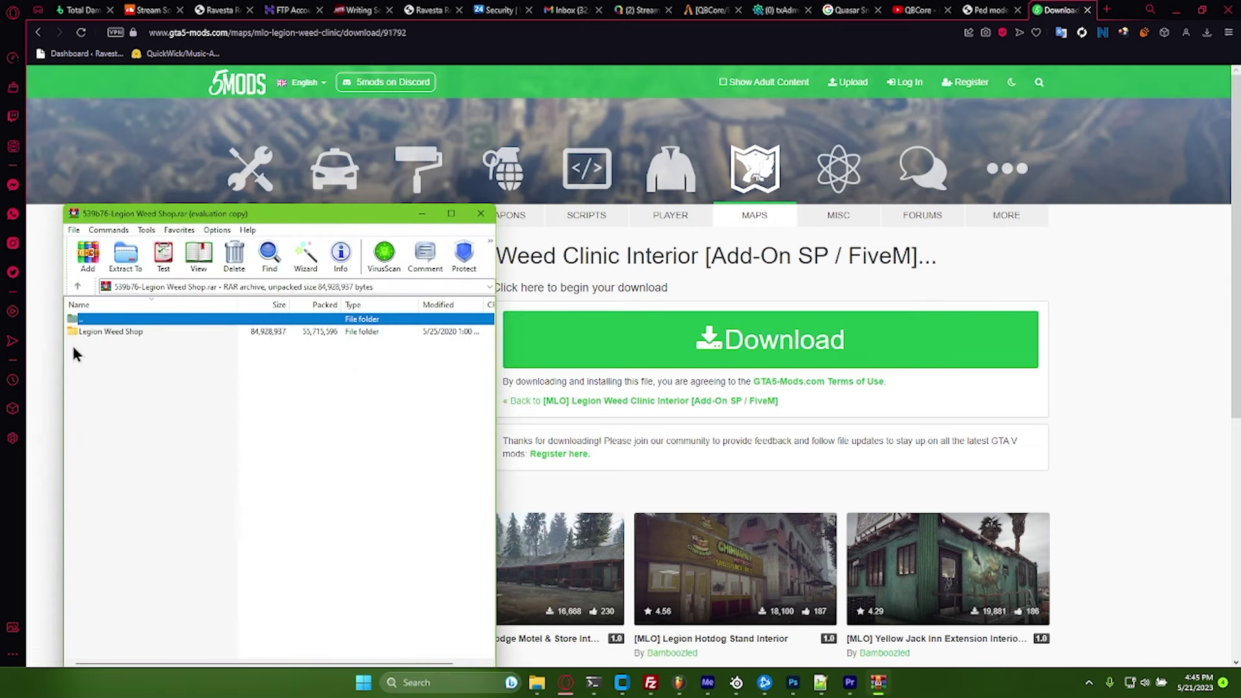
{"action": "left_click_drag", "start_coordinate": [161, 210], "coordinate": [584, 206]}
{"action": "left_click", "coordinate": [1020, 227]}
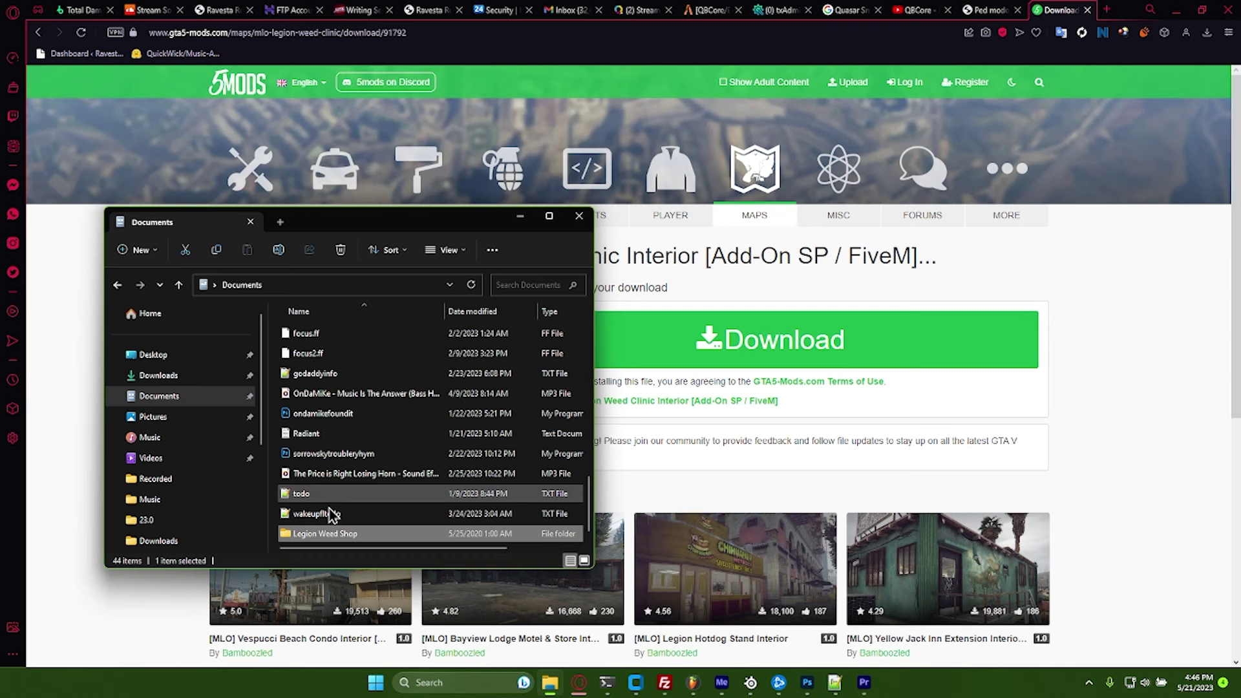
Open the extracted Legion Weed Shop folder and enter its FiveM subfolder rather than Singeplayer.
{"action": "double_click", "coordinate": [332, 535]}
{"action": "left_click_drag", "start_coordinate": [315, 215], "coordinate": [624, 189]}
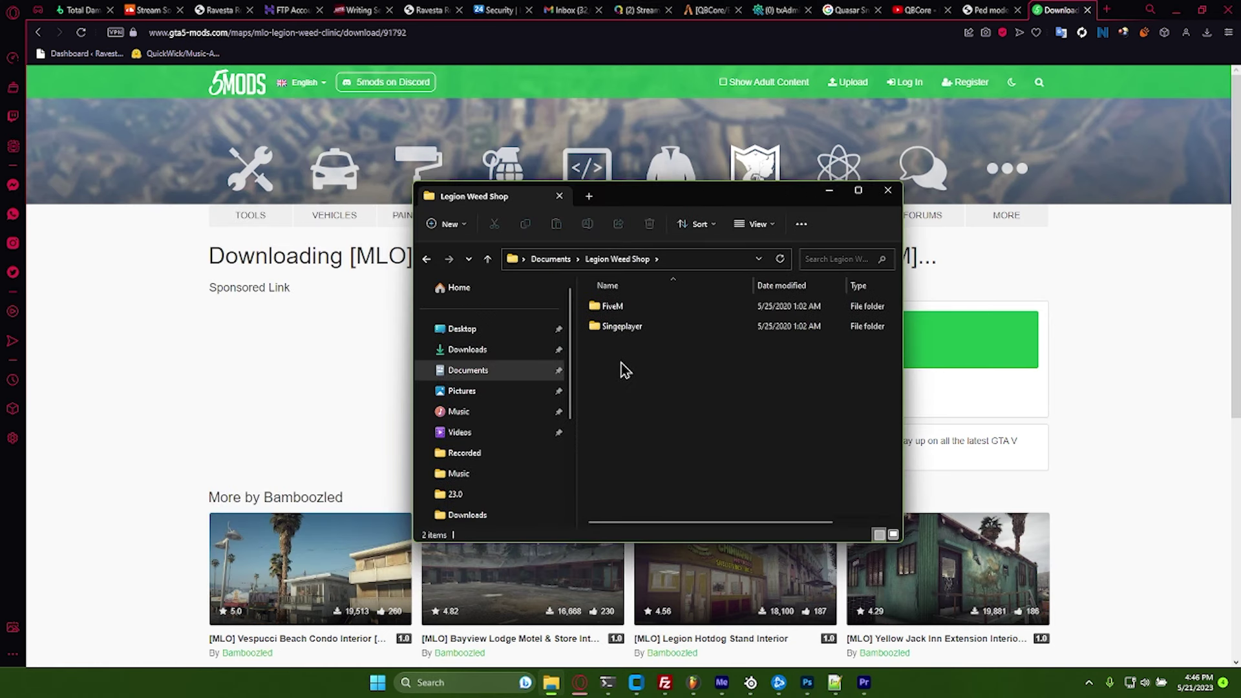
{"action": "left_click", "coordinate": [623, 326]}
{"action": "key", "text": "ctrl+a"}
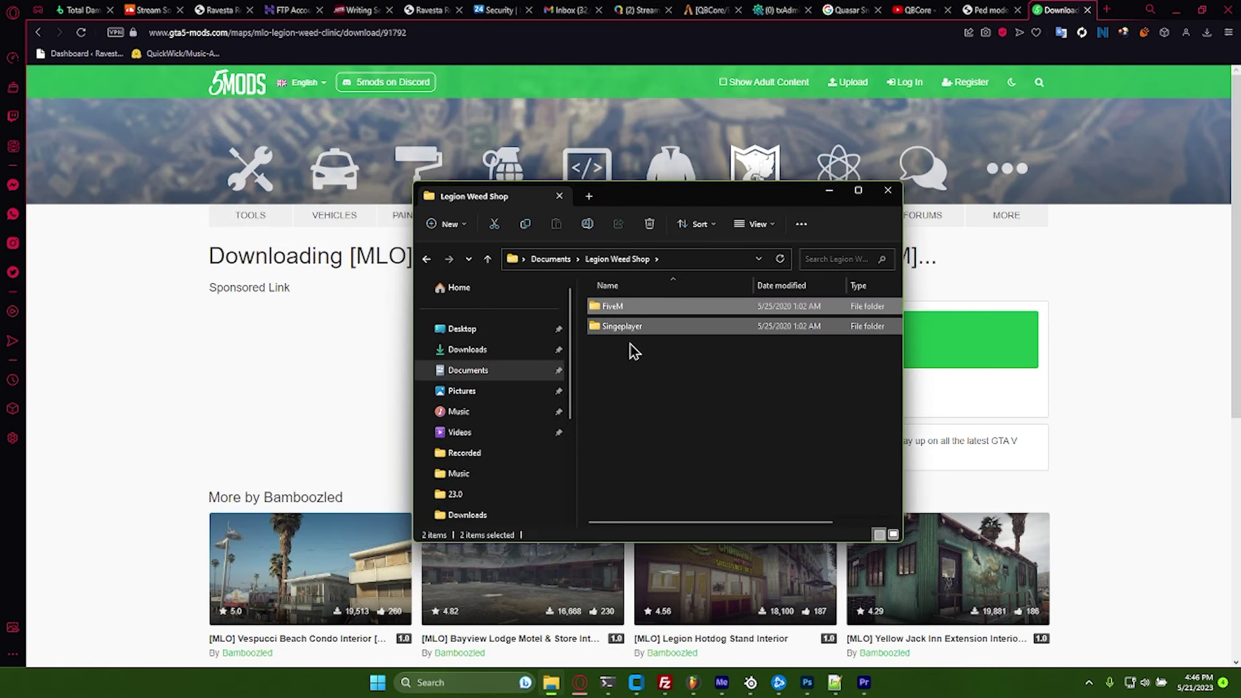
{"action": "left_click", "coordinate": [620, 310]}
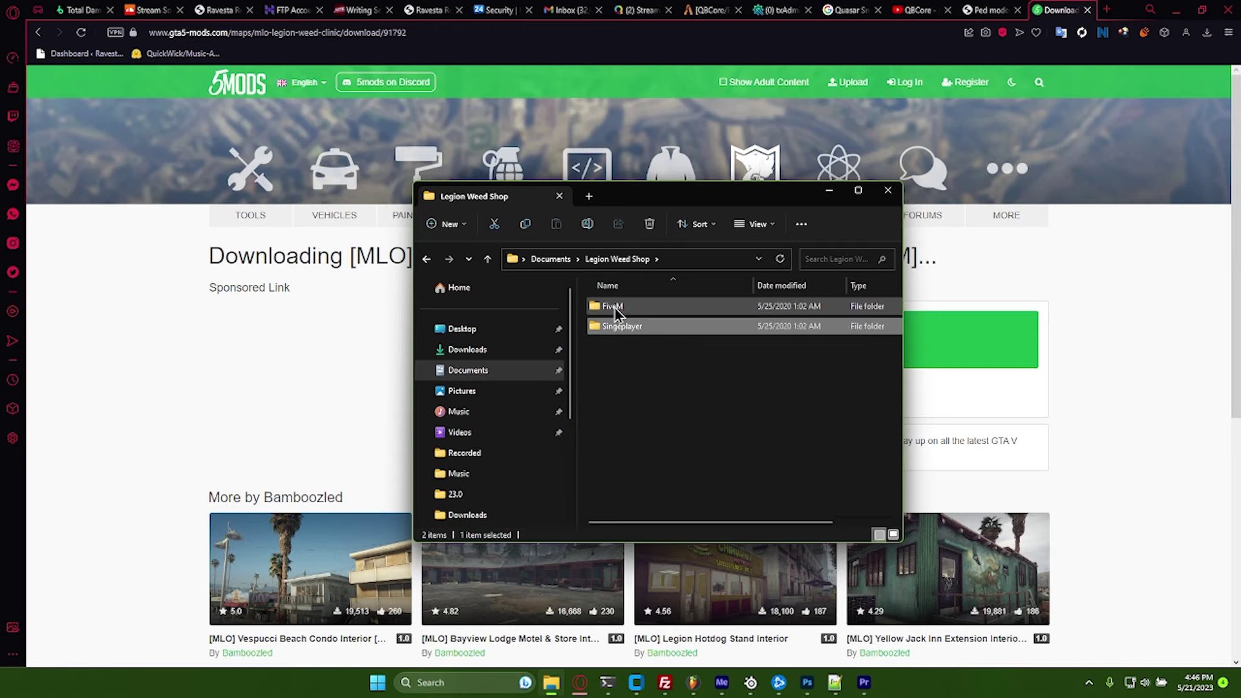
{"action": "double_click", "coordinate": [614, 307]}
Open the int_weed folder and examine its stream folder and __resource file.
{"action": "left_click_drag", "start_coordinate": [631, 379], "coordinate": [646, 308]}
{"action": "left_click", "coordinate": [645, 307]}
{"action": "double_click", "coordinate": [622, 311]}
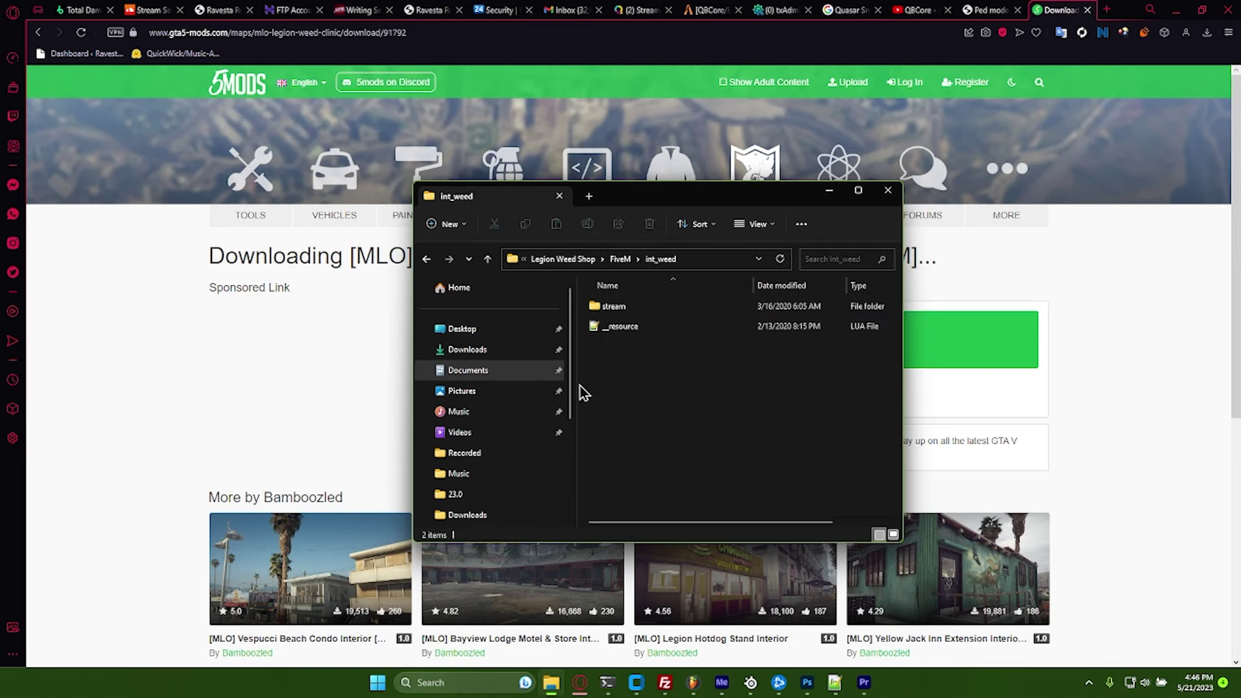
{"action": "left_click_drag", "start_coordinate": [623, 349], "coordinate": [585, 304]}
{"action": "left_click_drag", "start_coordinate": [640, 371], "coordinate": [623, 349]}
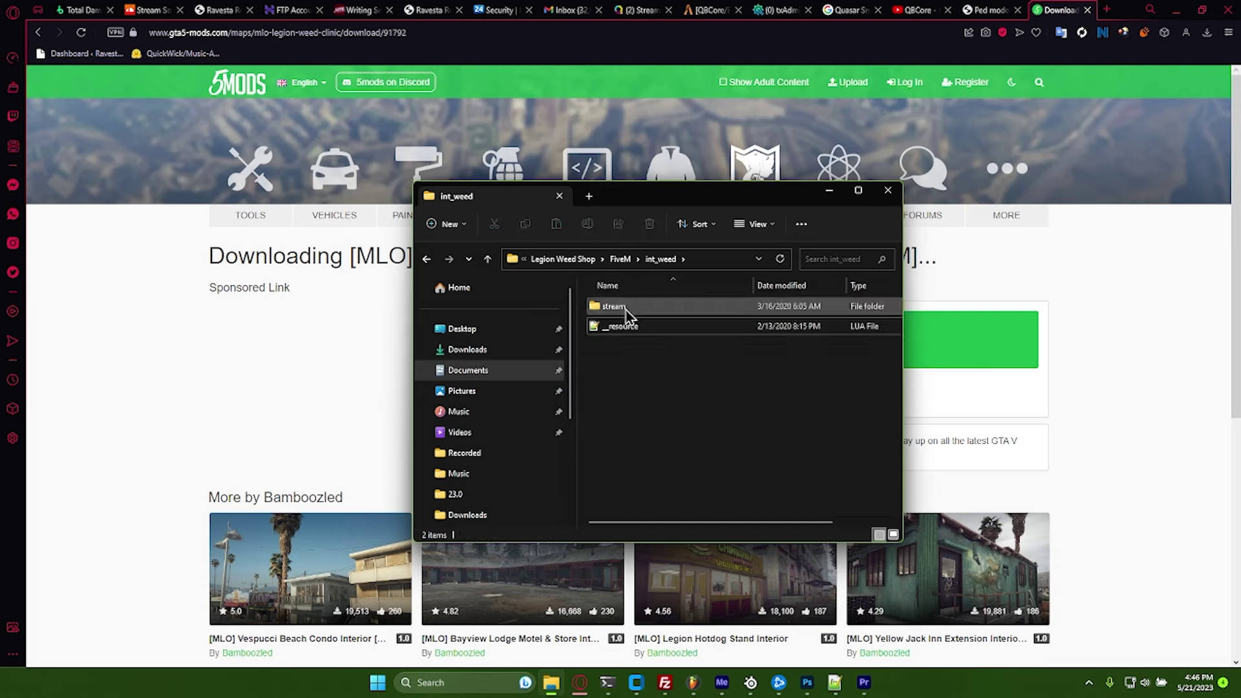
{"action": "key", "text": "ctrl+a"}
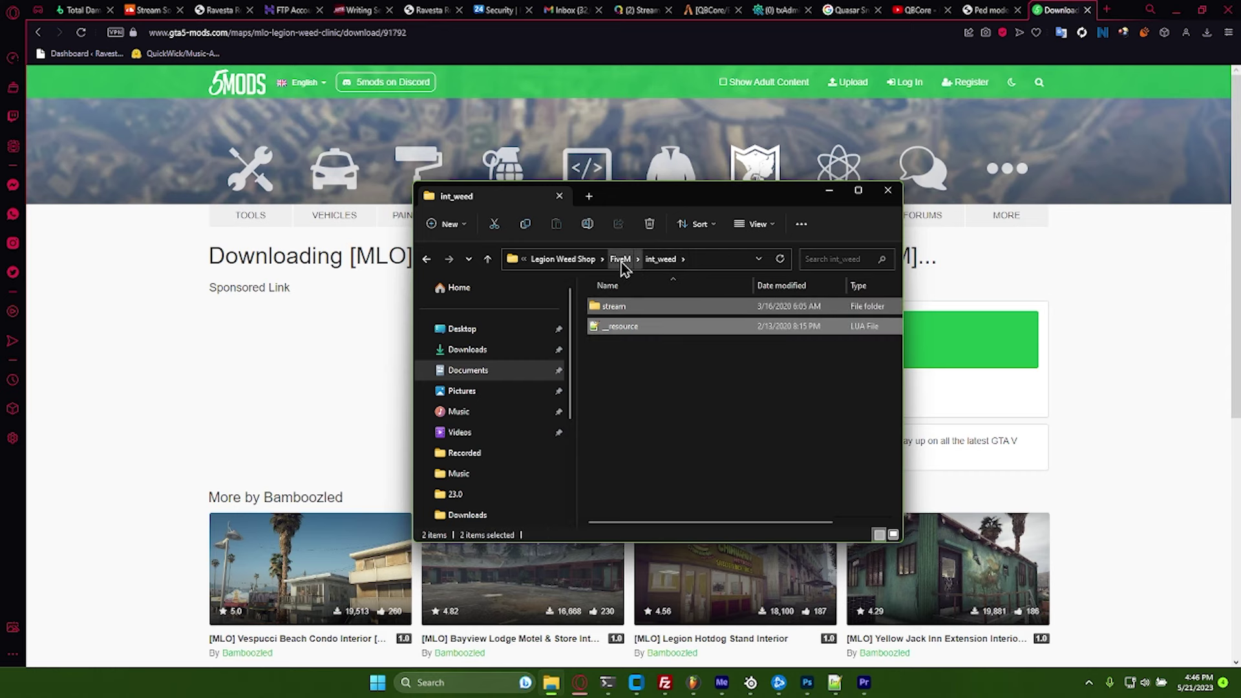
Return to the FiveM folder and delete the readme file.
{"action": "left_click", "coordinate": [621, 261]}
{"action": "right_click", "coordinate": [630, 326]}
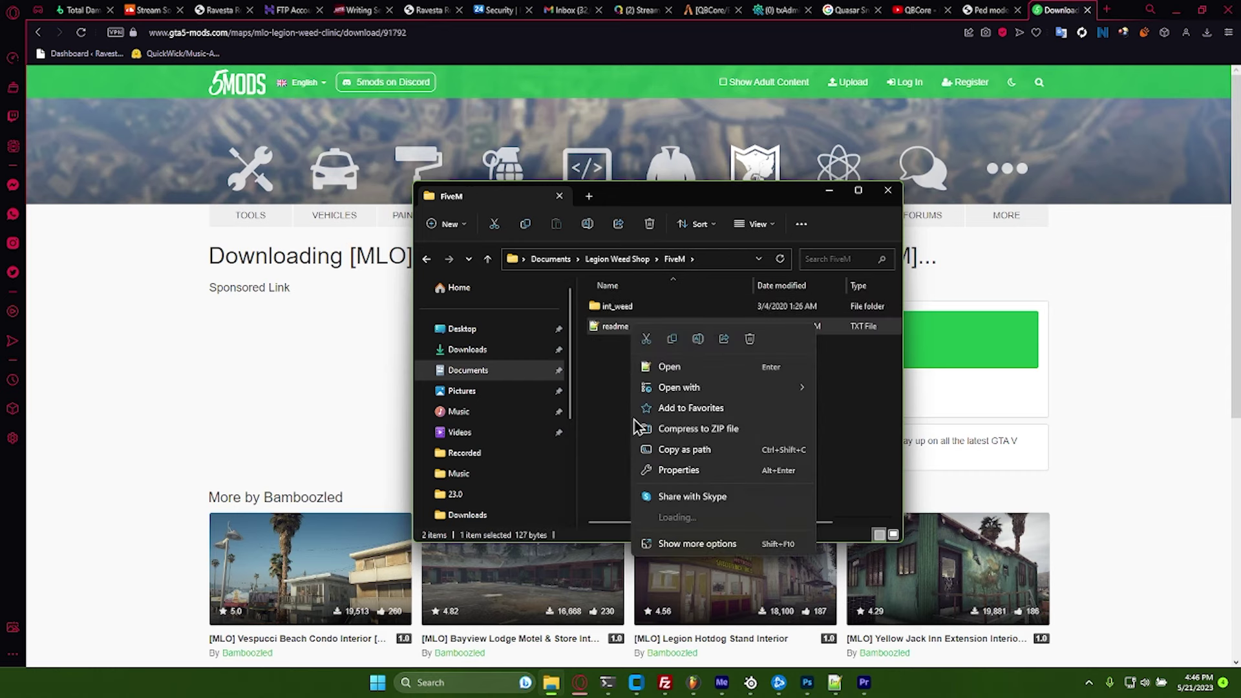
{"action": "left_click", "coordinate": [747, 342]}
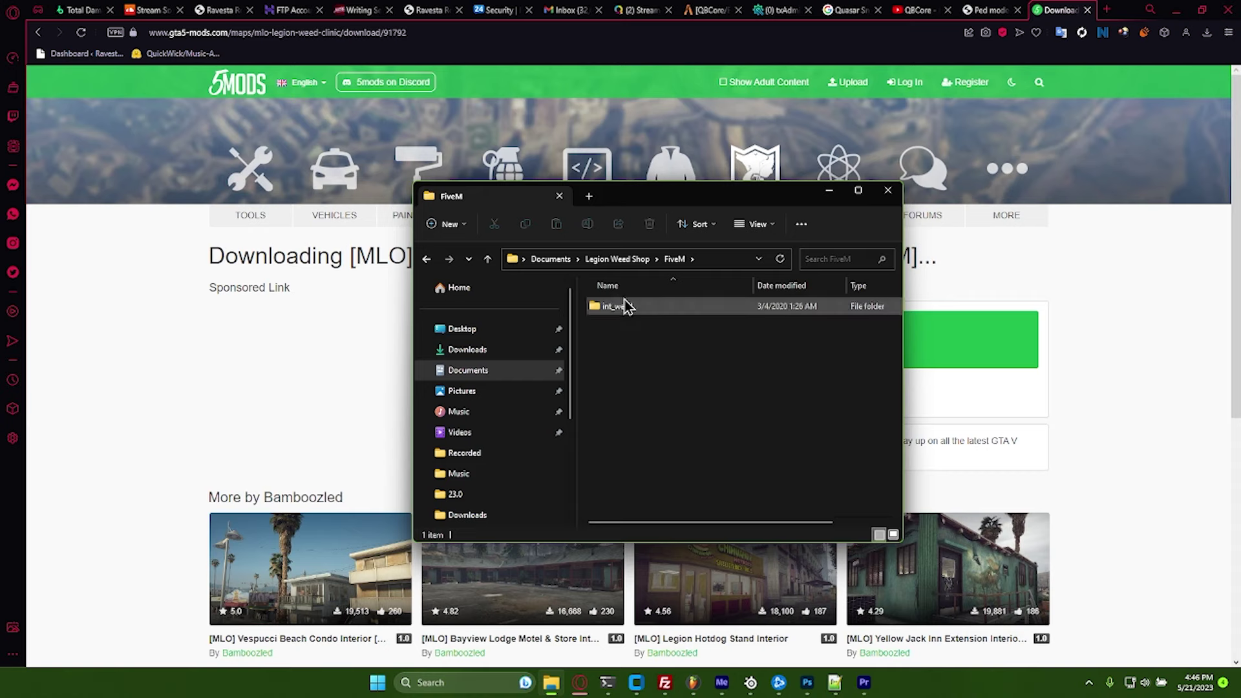
Select the int_weed folder and arrange its File Explorer window beside the FileZilla window.
{"action": "left_click", "coordinate": [609, 312]}
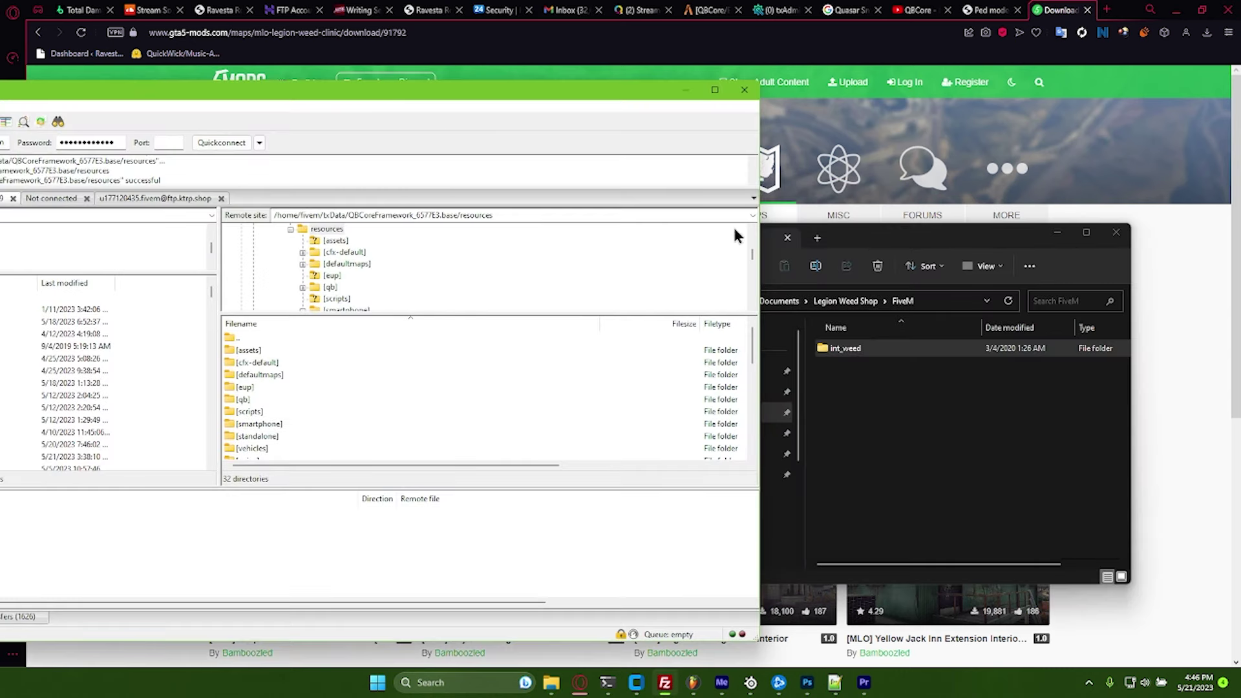
{"action": "left_click", "coordinate": [883, 246]}
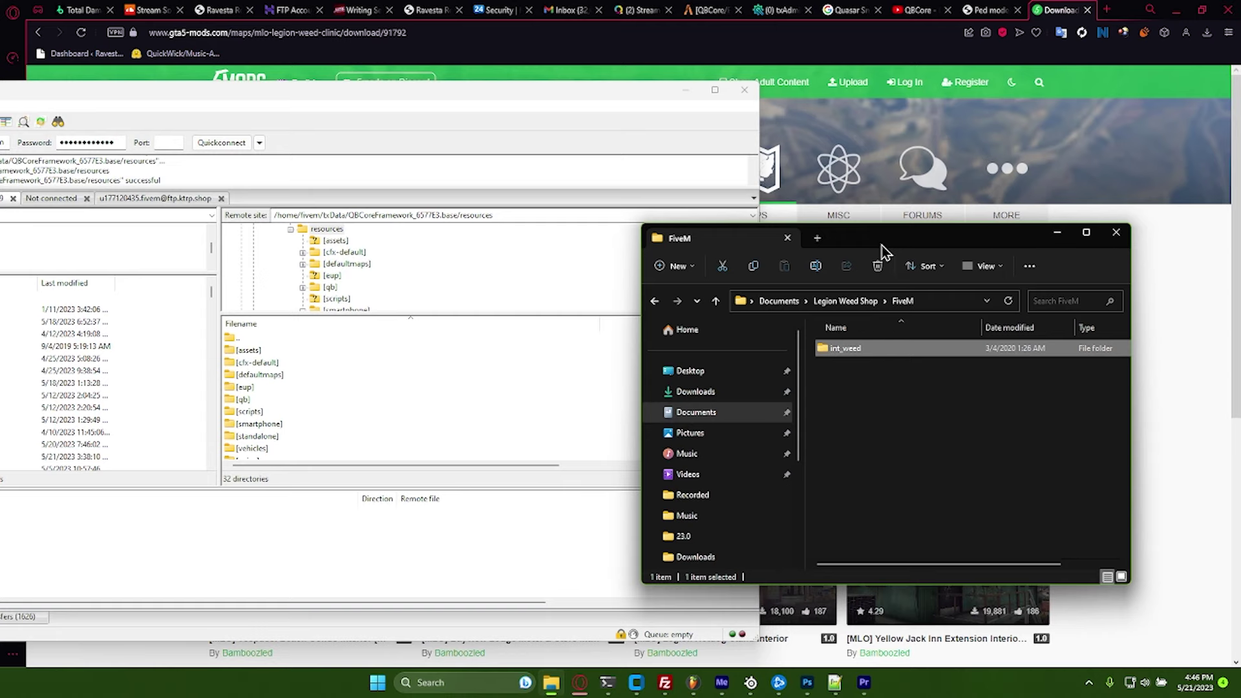
{"action": "left_click_drag", "start_coordinate": [877, 243], "coordinate": [896, 202]}
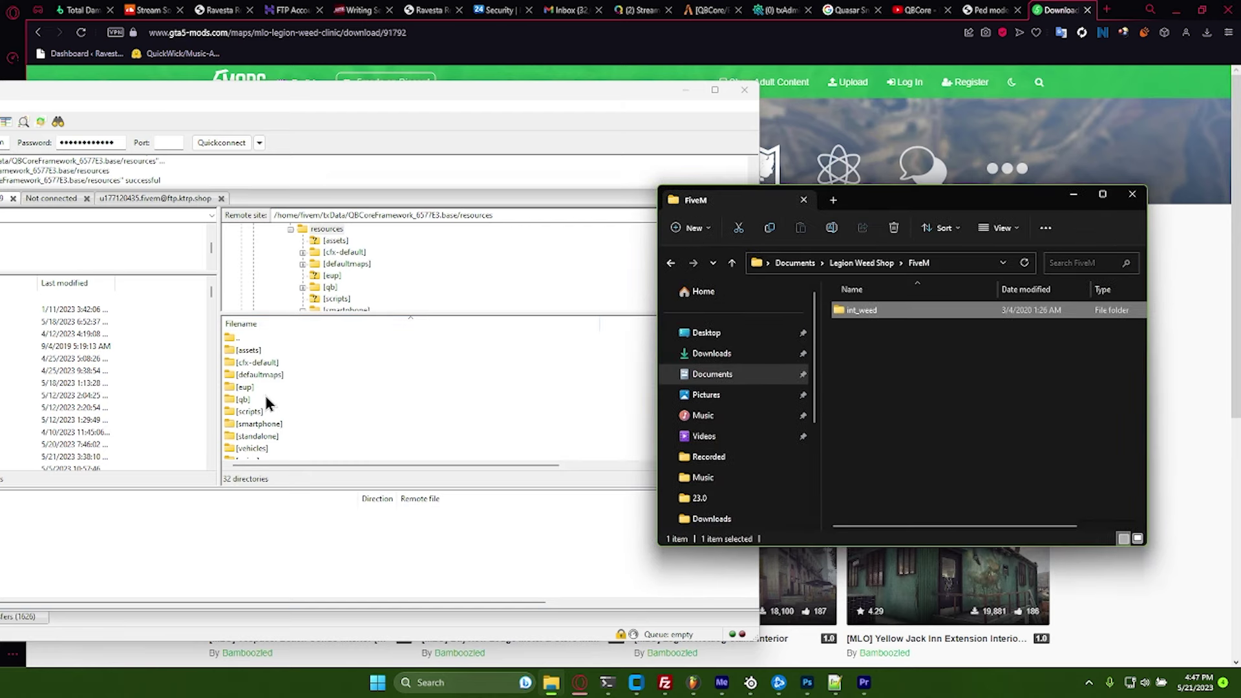
Upload the int_weed folder into the server's resources directory in FileZilla and bring the transfer queue into view.
{"action": "scroll", "coordinate": [265, 405], "scroll_direction": "down", "scroll_amount": 5}
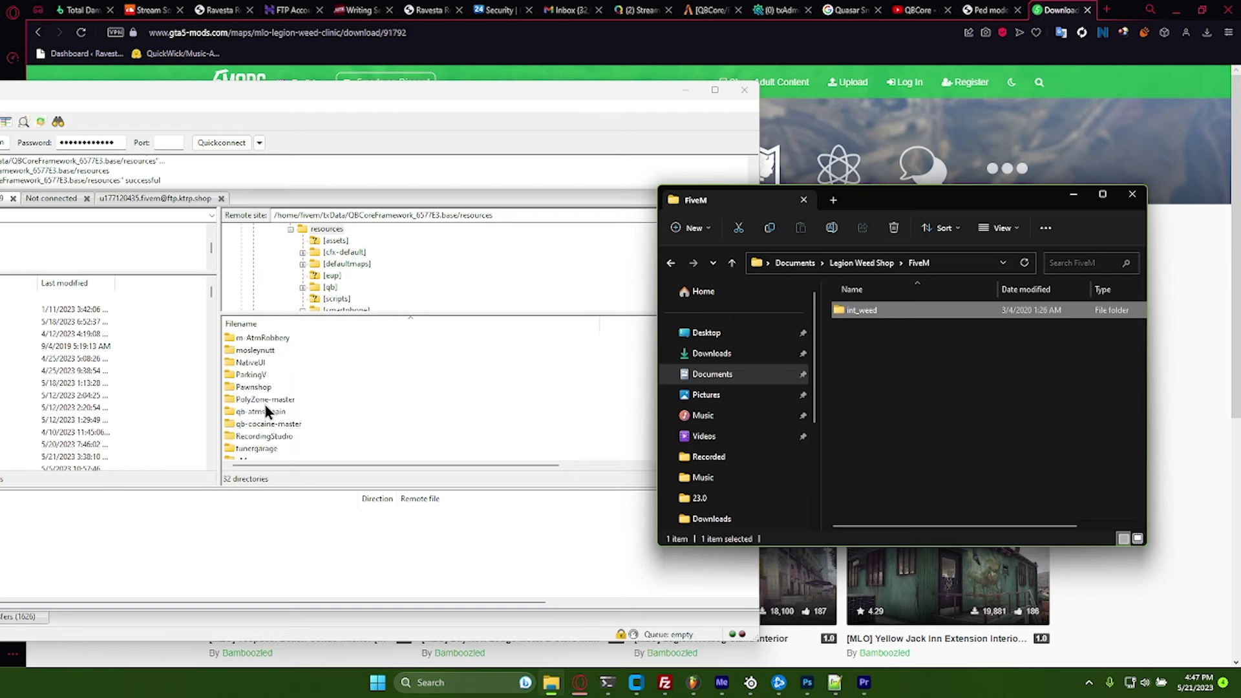
{"action": "scroll", "coordinate": [265, 412], "scroll_direction": "down", "scroll_amount": 1}
{"action": "left_click", "coordinate": [265, 388]}
{"action": "scroll", "coordinate": [274, 363], "scroll_direction": "up", "scroll_amount": 6}
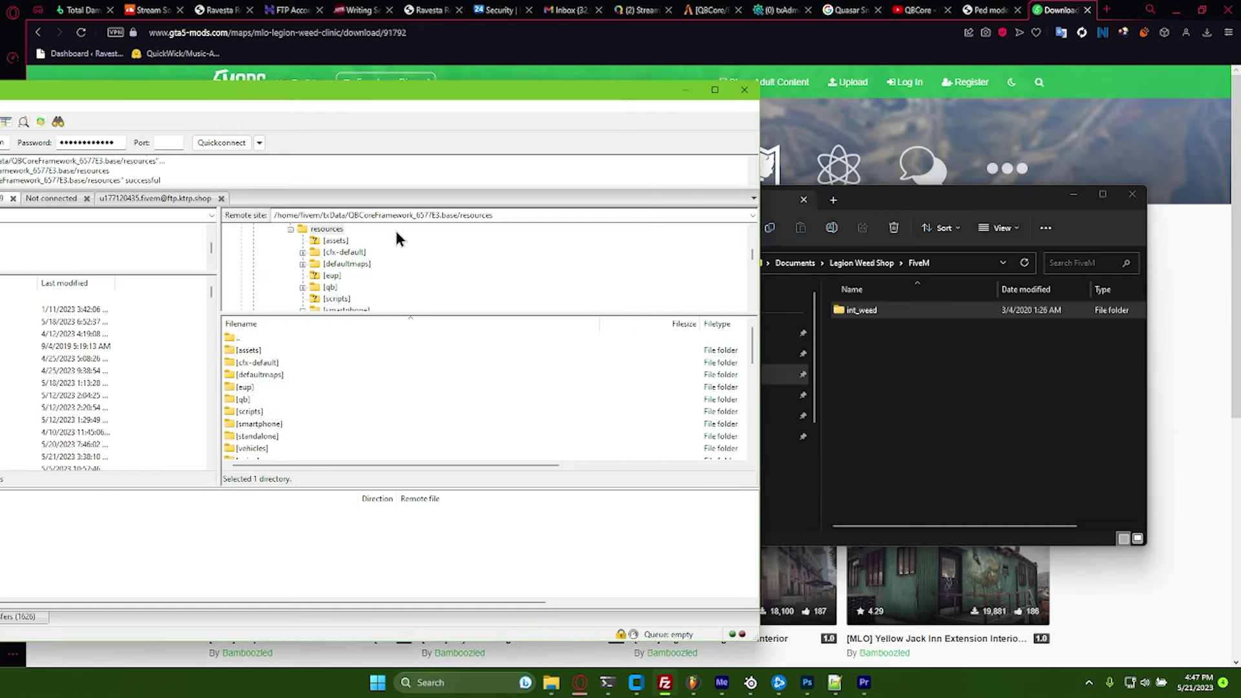
{"action": "scroll", "coordinate": [360, 263], "scroll_direction": "up", "scroll_amount": 1}
{"action": "left_click", "coordinate": [915, 313]}
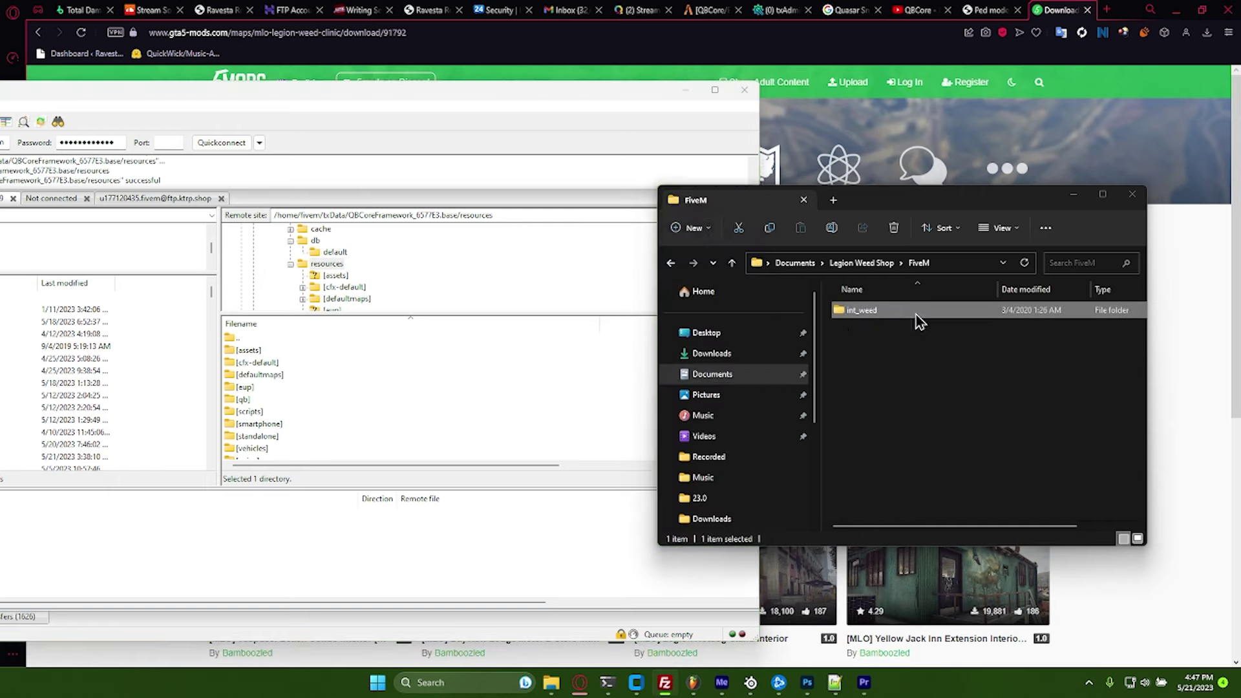
{"action": "mouse_move", "coordinate": [905, 310]}
{"action": "left_mouse_down"}
{"action": "mouse_move", "coordinate": [460, 222]}
{"action": "mouse_move", "coordinate": [739, 320]}
{"action": "mouse_move", "coordinate": [883, 310]}
{"action": "left_mouse_up"}
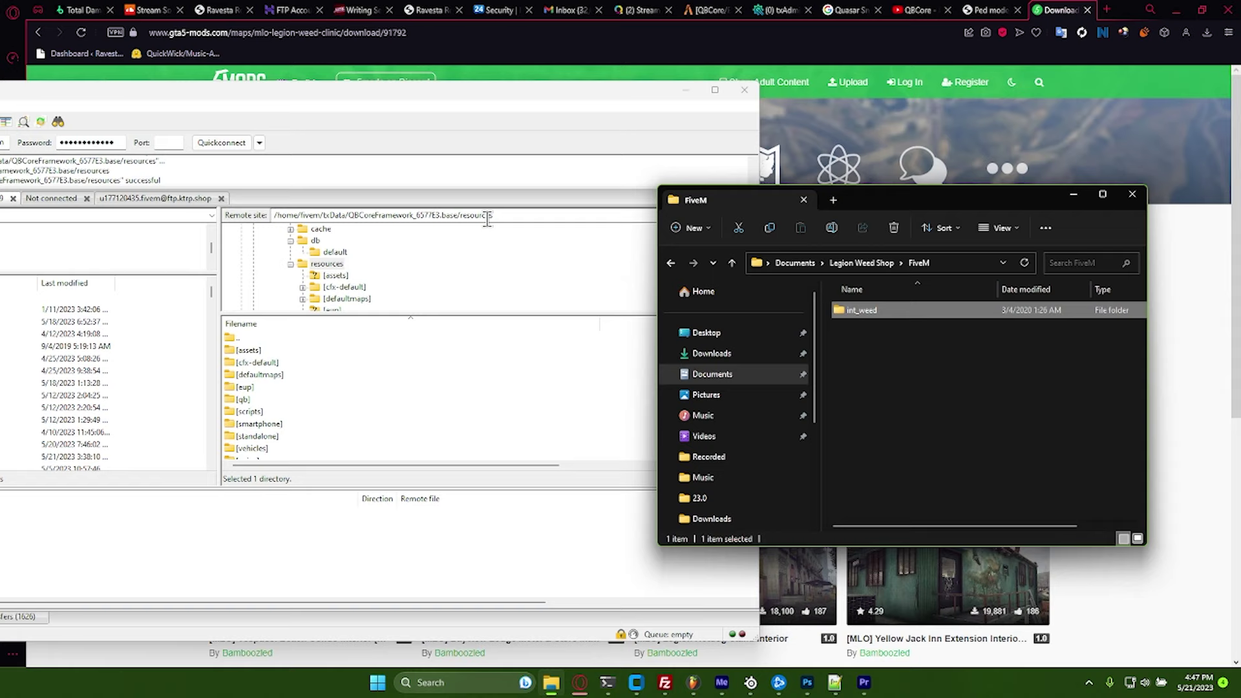
{"action": "left_click_drag", "start_coordinate": [884, 309], "coordinate": [328, 265]}
{"action": "left_click_drag", "start_coordinate": [327, 96], "coordinate": [631, 81]}
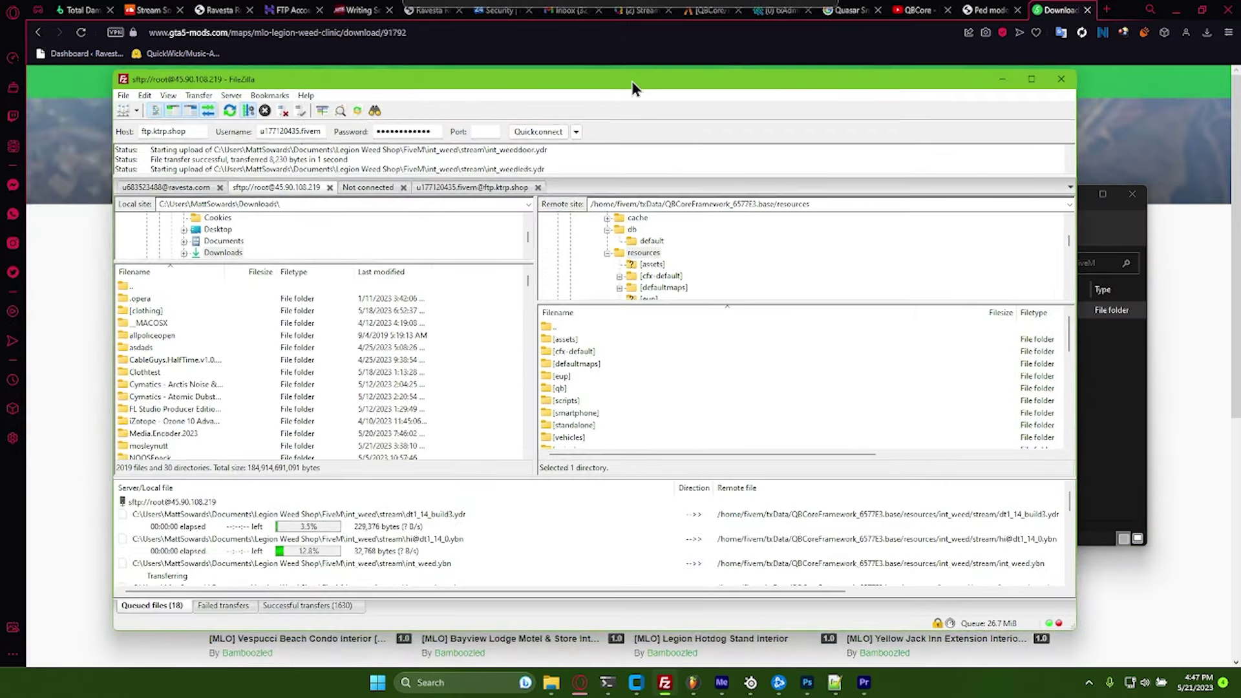
{"action": "left_click_drag", "start_coordinate": [821, 67], "coordinate": [741, 65]}
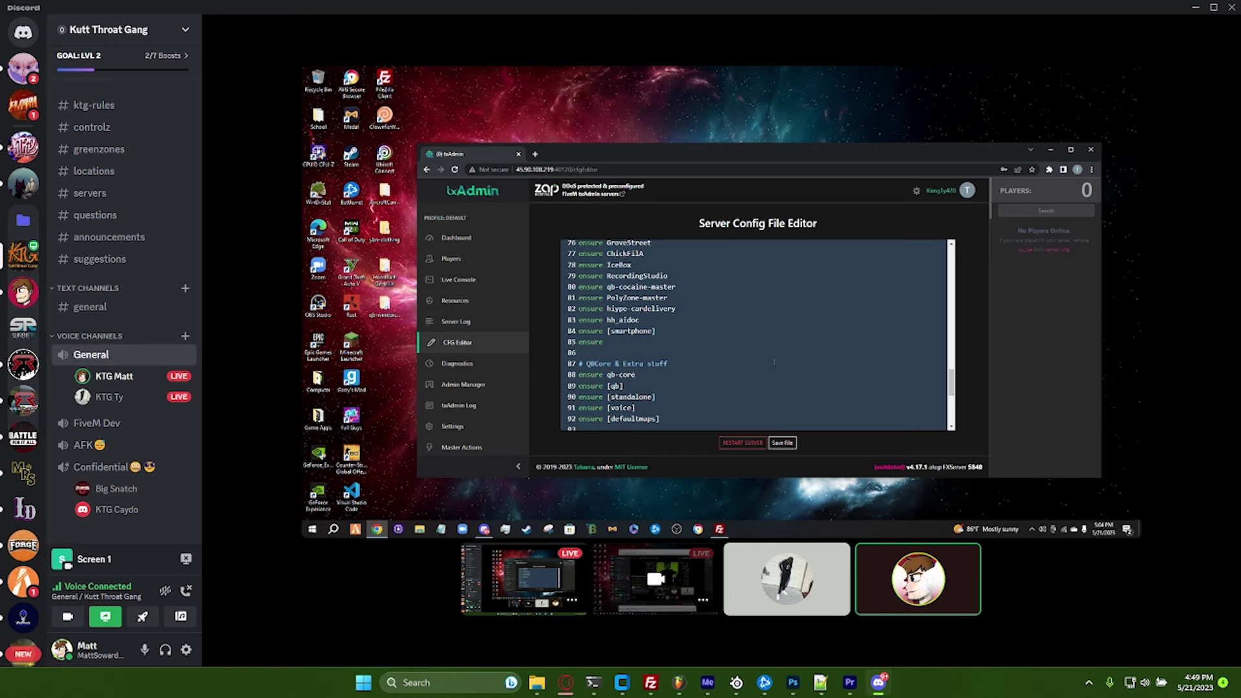
Switch to File Explorer and show the int_weed folder name alongside the shared txAdmin config editor.
{"action": "left_click", "coordinate": [539, 683]}
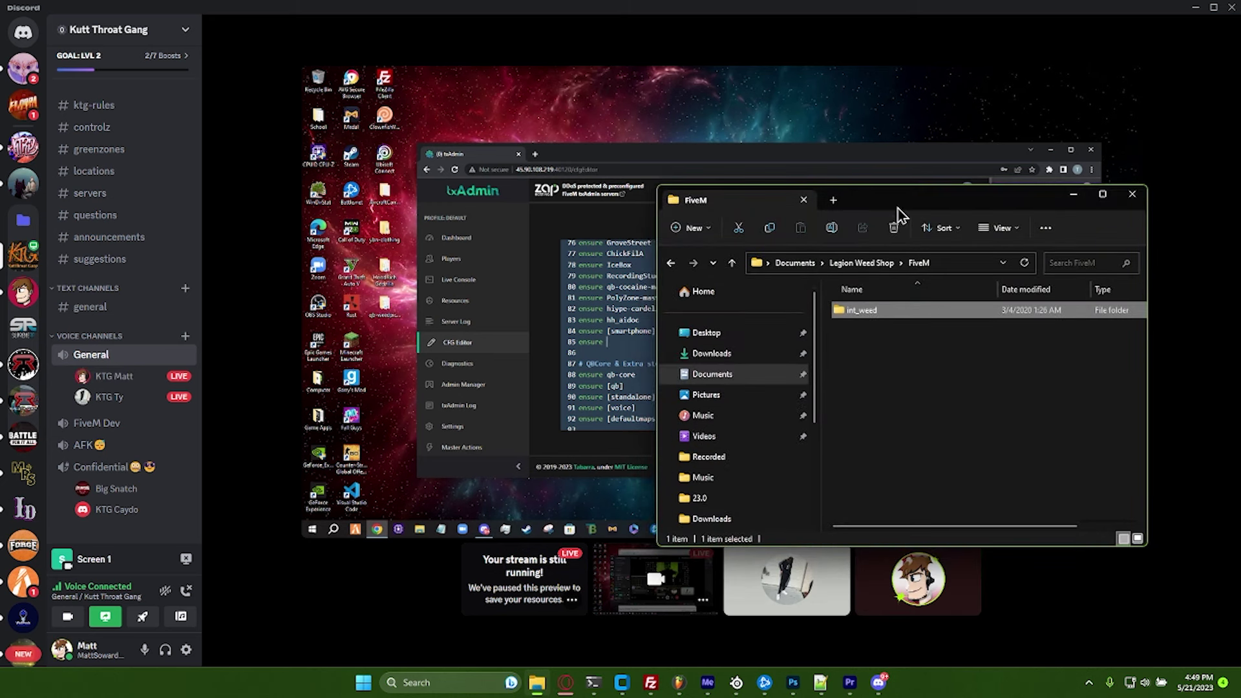